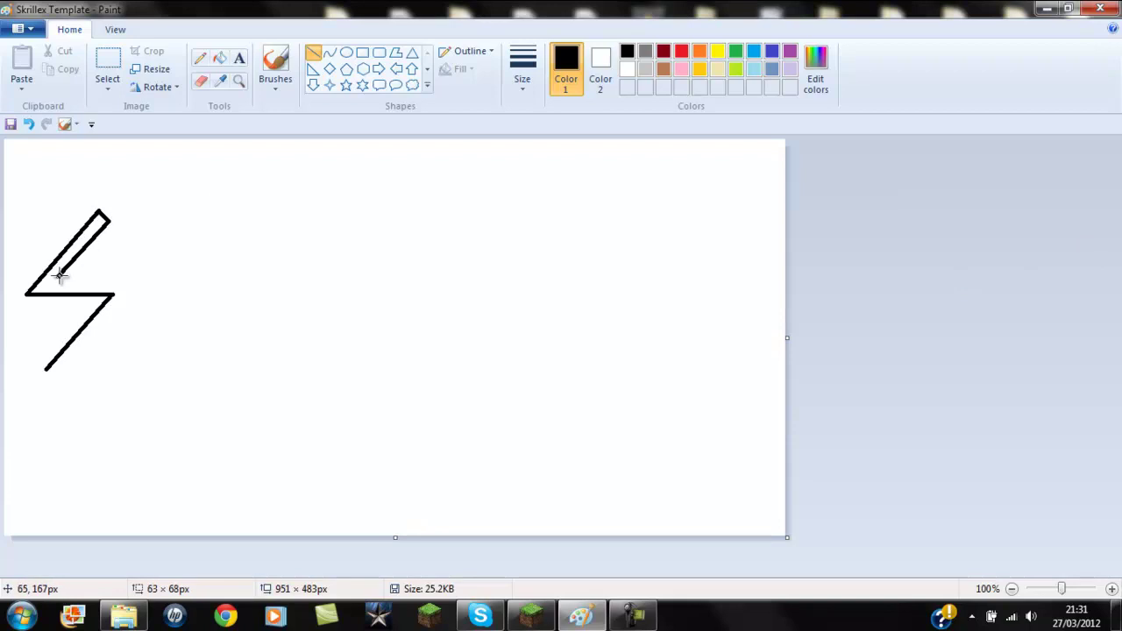
Complete the hollow, lightning-shaped letter S with straight black lines, closing its inner edge and lower stroke
click(1000, 298)
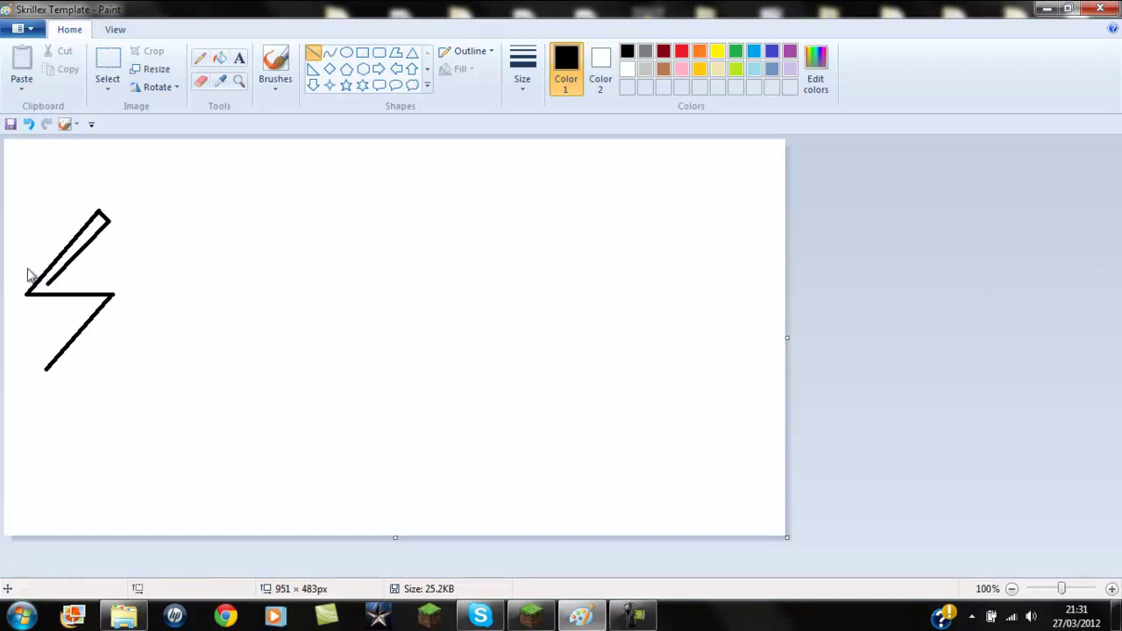
key(ctrl+z)
mouse_move(104, 220)
mouse_down()
mouse_move(47, 283)
mouse_move(141, 283)
mouse_move(63, 370)
mouse_move(45, 371)
mouse_up()
click(104, 292)
click(29, 124)
Move the finished S outline closer to the left edge of the canvas and slightly lower
click(107, 79)
drag(7, 143, 173, 454)
drag(112, 311, 74, 304)
Draw a hollow, angular letter K beside the S with straight black lines
click(313, 53)
drag(135, 215, 134, 388)
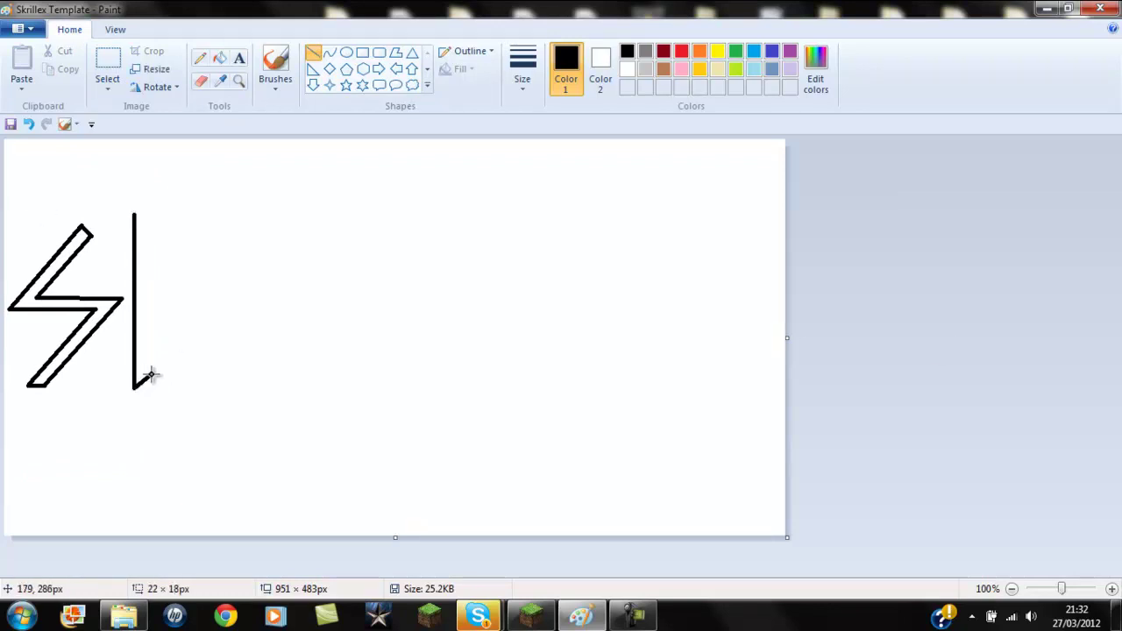
mouse_move(150, 375)
mouse_down()
mouse_move(148, 298)
mouse_move(220, 383)
mouse_move(235, 384)
mouse_move(233, 352)
mouse_move(169, 285)
mouse_move(238, 211)
mouse_up()
drag(134, 208, 134, 208)
mouse_move(239, 211)
mouse_down()
mouse_move(195, 220)
mouse_move(150, 293)
mouse_move(150, 208)
mouse_move(133, 204)
mouse_up()
Draw a hollow, angular letter R beside the K, with a triangular opening and a slanted leg
drag(247, 199, 246, 393)
mouse_move(250, 201)
mouse_down()
mouse_move(341, 196)
mouse_move(273, 304)
mouse_move(350, 381)
mouse_move(330, 388)
mouse_move(260, 307)
mouse_move(260, 393)
mouse_up()
key(ctrl+z)
mouse_move(272, 284)
mouse_down()
mouse_move(330, 207)
mouse_move(259, 210)
mouse_move(260, 302)
mouse_up()
Draw a tall, narrow hollow bar with a slanted top beside the R for the letter I
drag(351, 172, 351, 386)
mouse_move(351, 170)
mouse_down()
mouse_move(367, 184)
mouse_move(365, 386)
mouse_up()
click(29, 125)
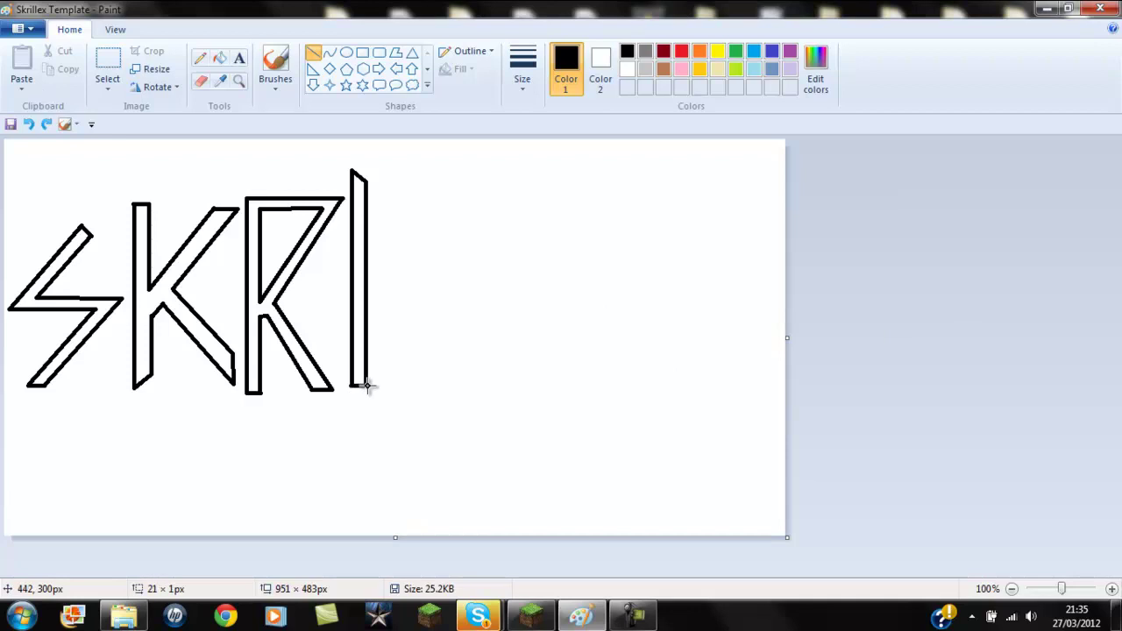
Duplicate the tall I bar and place the copy on the empty canvas area beyond the original
click(107, 66)
drag(348, 162, 388, 418)
drag(361, 350, 359, 355)
right_click(363, 345)
click(386, 374)
right_click(458, 326)
click(487, 373)
drag(21, 223, 493, 279)
Rotate the copied bar 180° and move it close beside the first bar
right_click(493, 279)
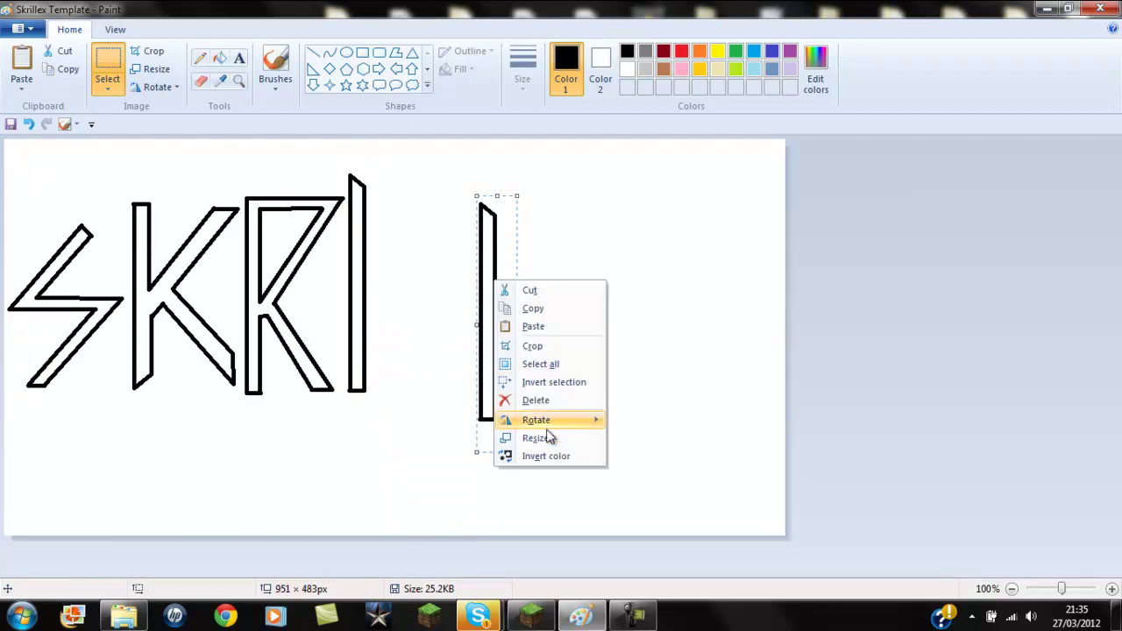
mouse_move(542, 421)
click(645, 459)
mouse_move(507, 372)
mouse_down()
mouse_move(395, 325)
mouse_move(468, 328)
mouse_up()
click(569, 170)
drag(455, 191, 514, 424)
drag(468, 368, 386, 369)
Duplicate the rotated bar and place the copy beside it as the third bar
right_click(417, 355)
click(430, 383)
right_click(493, 311)
click(531, 348)
drag(53, 245, 421, 282)
click(695, 283)
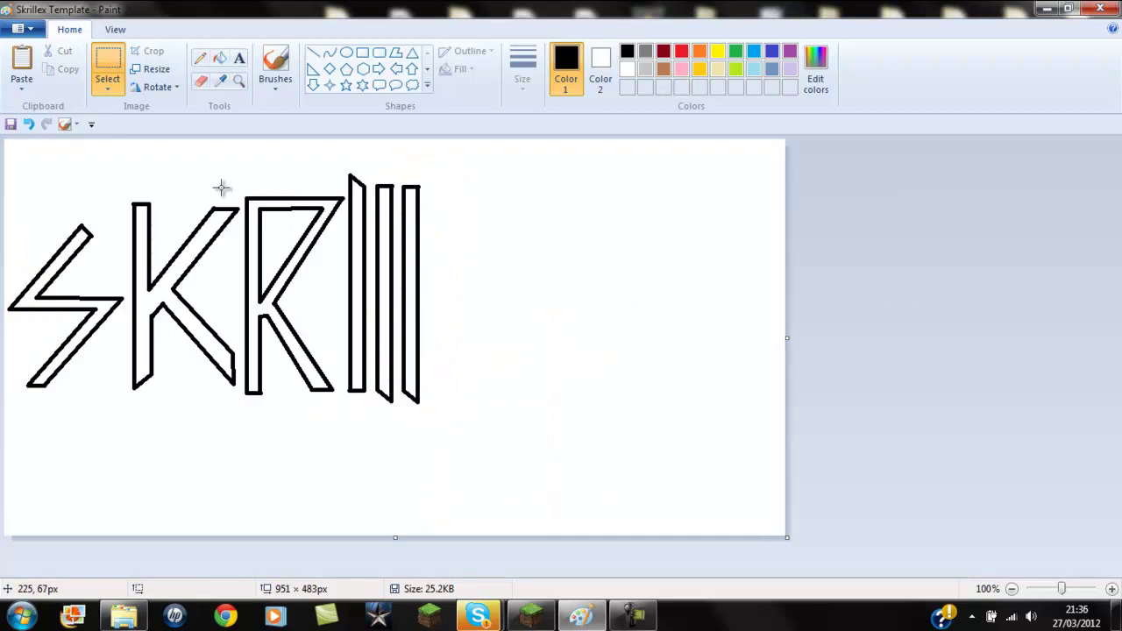
Draw a hollow letter E beside the bars with a short middle arm and slanted outer arms, using straight black lines
click(313, 53)
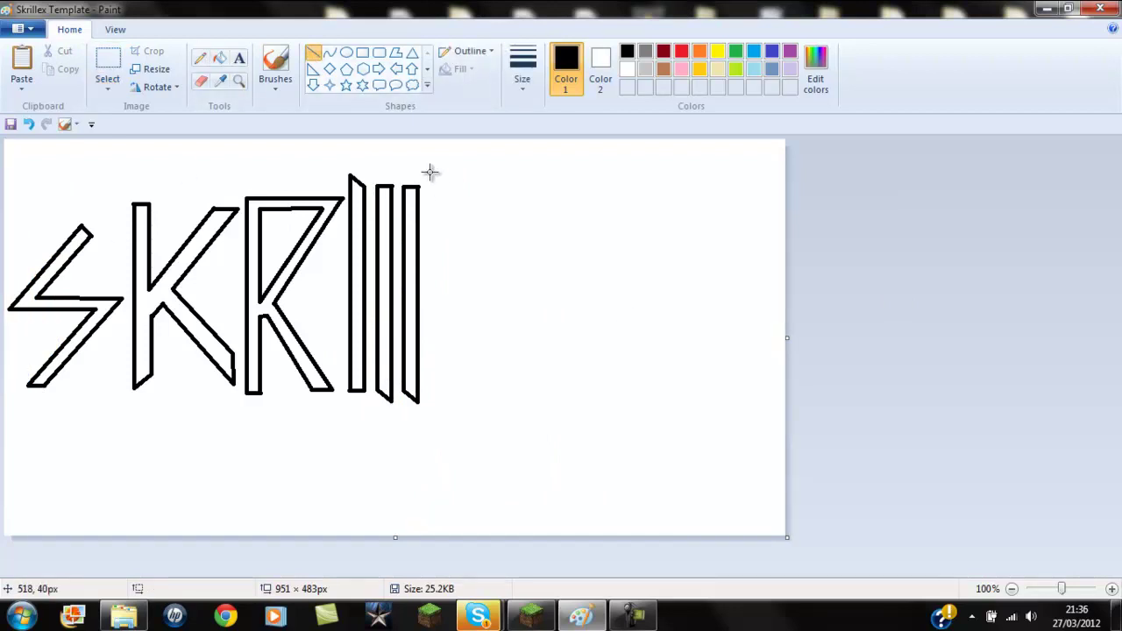
mouse_move(431, 201)
mouse_down()
mouse_move(429, 382)
mouse_move(513, 448)
mouse_up()
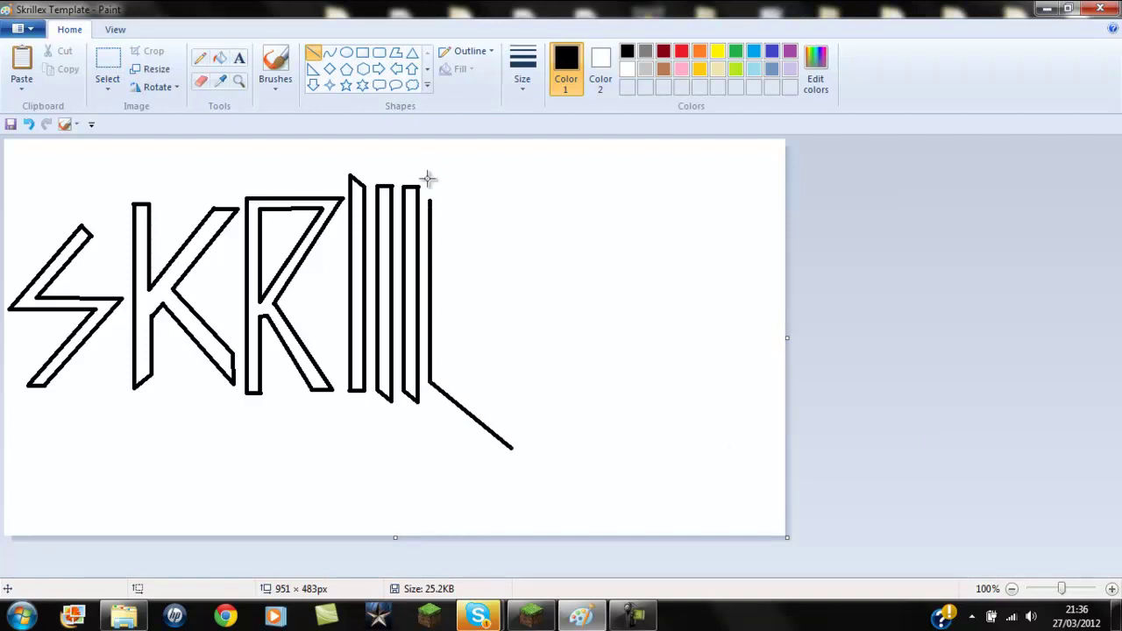
mouse_move(430, 200)
mouse_down()
mouse_move(499, 147)
mouse_move(499, 167)
mouse_move(444, 205)
mouse_move(443, 279)
mouse_up()
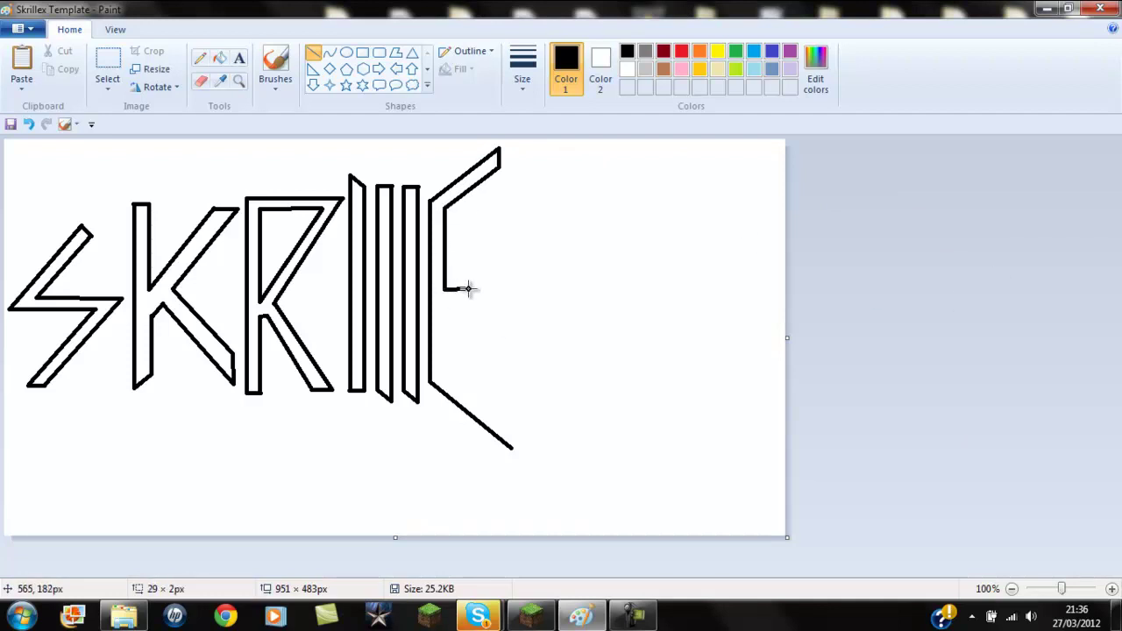
drag(469, 290, 443, 373)
drag(510, 445, 512, 428)
drag(443, 373, 512, 427)
click(784, 414)
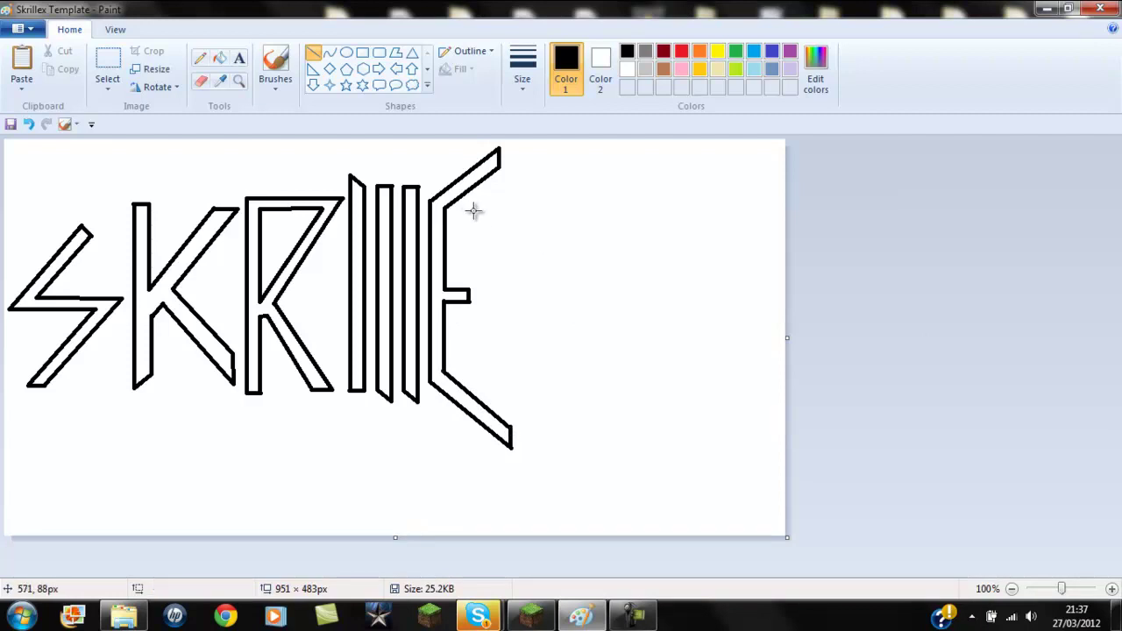
Draw a hollow letter X beside the E, extending its lower-right leg well below the other arms
drag(488, 201, 534, 281)
mouse_move(489, 200)
mouse_down()
mouse_move(545, 269)
mouse_move(614, 191)
mouse_up()
drag(533, 280, 472, 345)
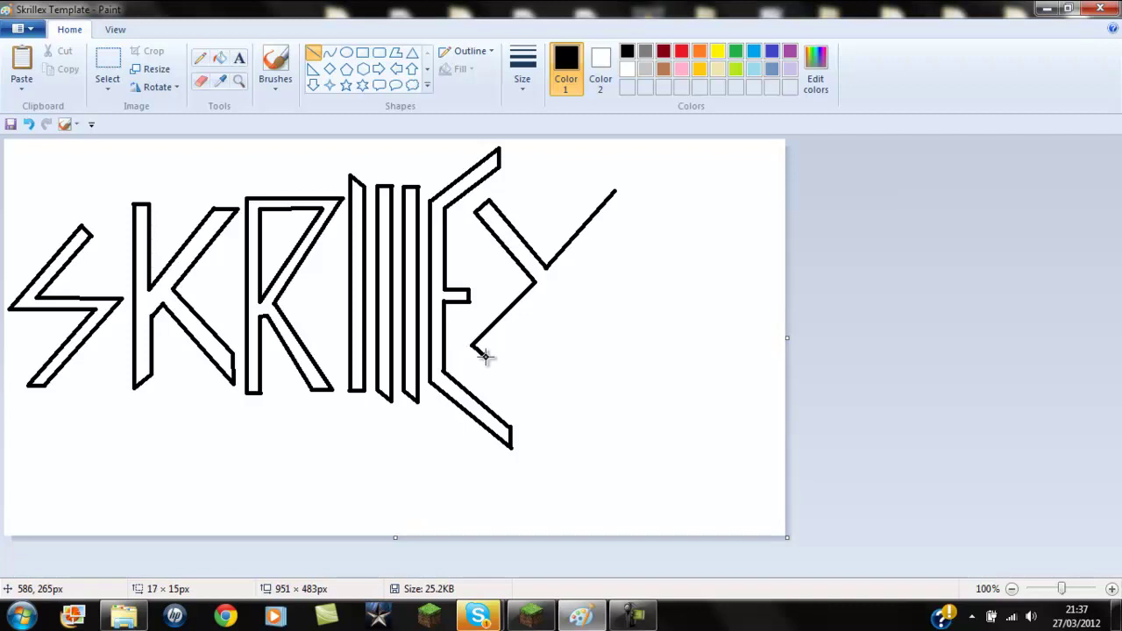
drag(478, 350, 680, 429)
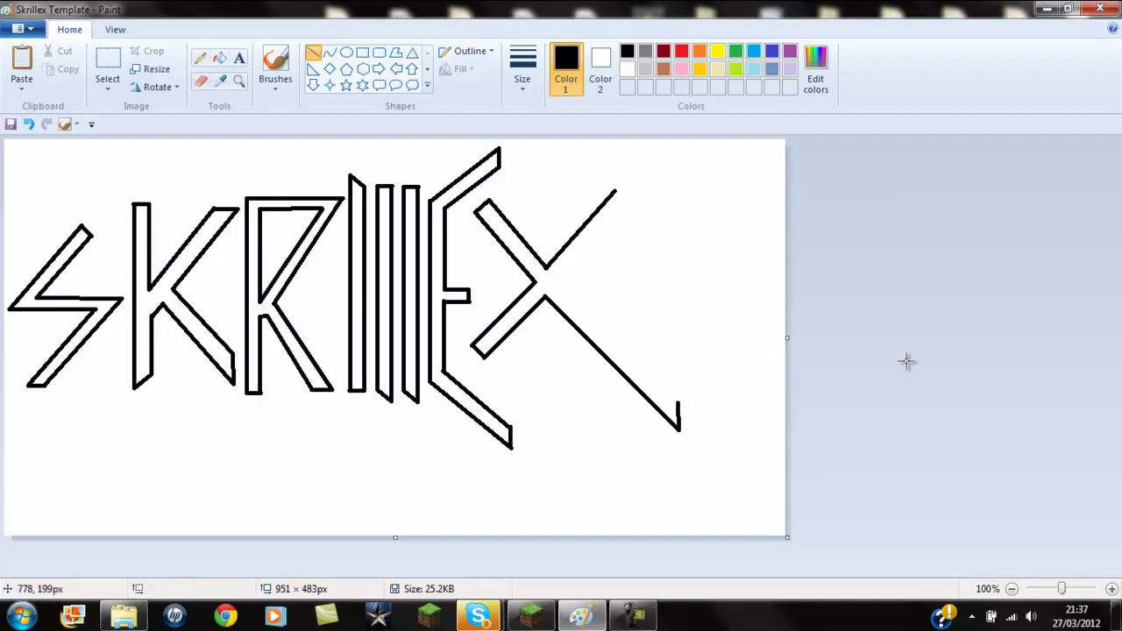
mouse_move(559, 280)
mouse_down()
mouse_move(678, 404)
mouse_move(635, 206)
mouse_up()
click(877, 254)
Touch up the upper-right arm of the X with white and return to black straight lines
click(628, 69)
mouse_move(531, 221)
mouse_down()
mouse_move(556, 277)
mouse_move(580, 228)
mouse_move(626, 193)
mouse_move(613, 198)
mouse_up()
click(838, 236)
click(221, 57)
click(566, 246)
click(628, 53)
click(315, 53)
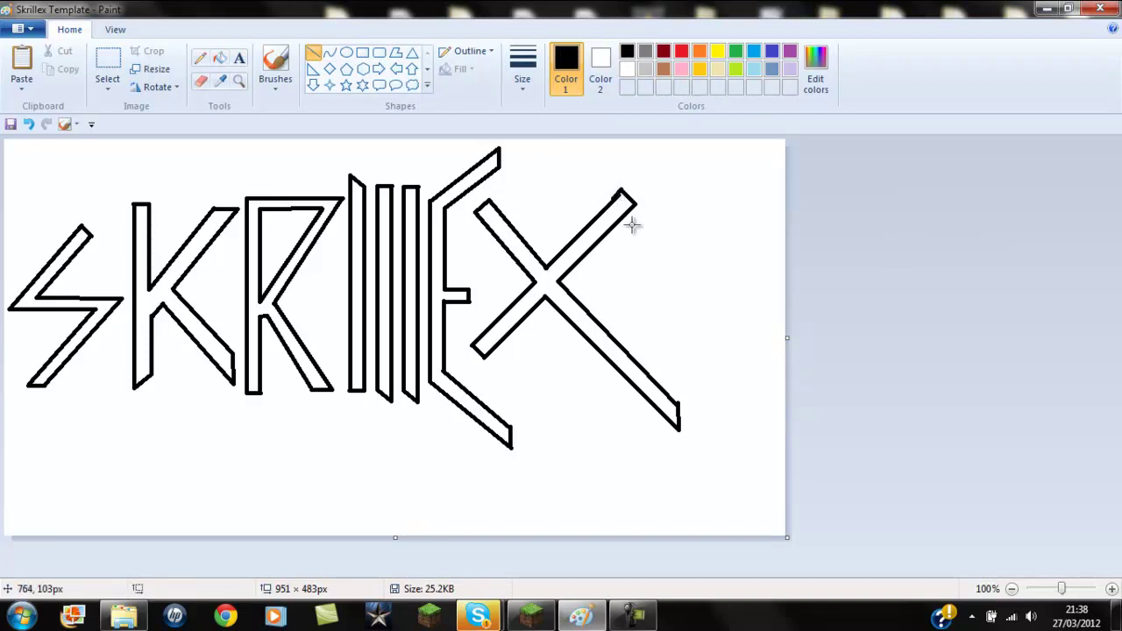
click(29, 125)
click(335, 301)
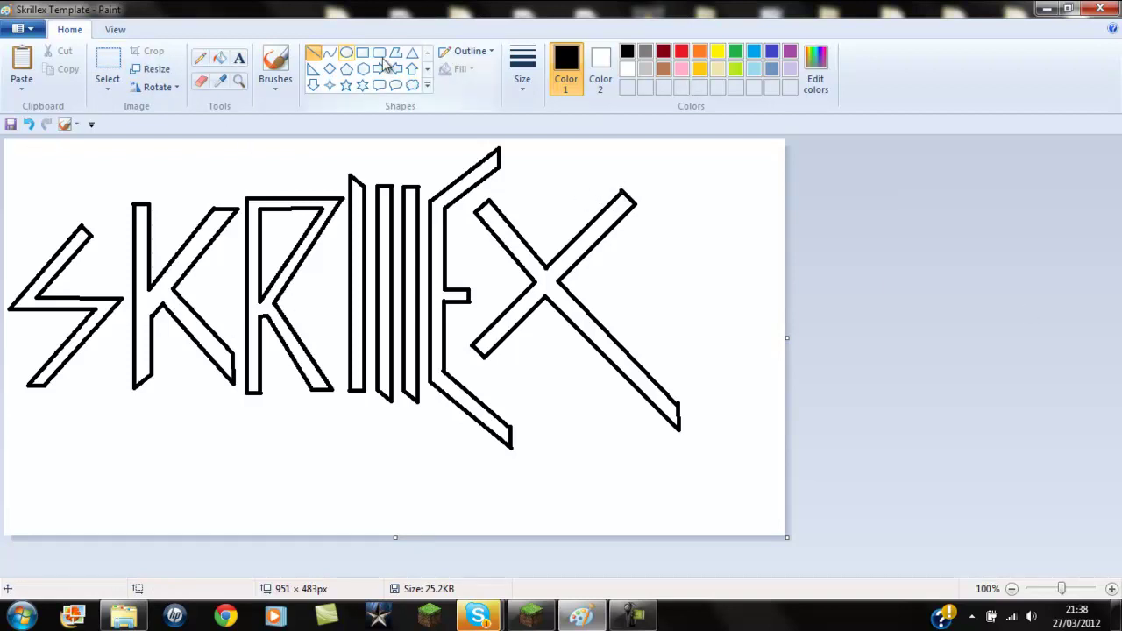
Fill the outlined letters S, K, R, E and X with solid black
click(219, 57)
click(254, 214)
click(138, 234)
click(71, 256)
click(473, 182)
click(496, 200)
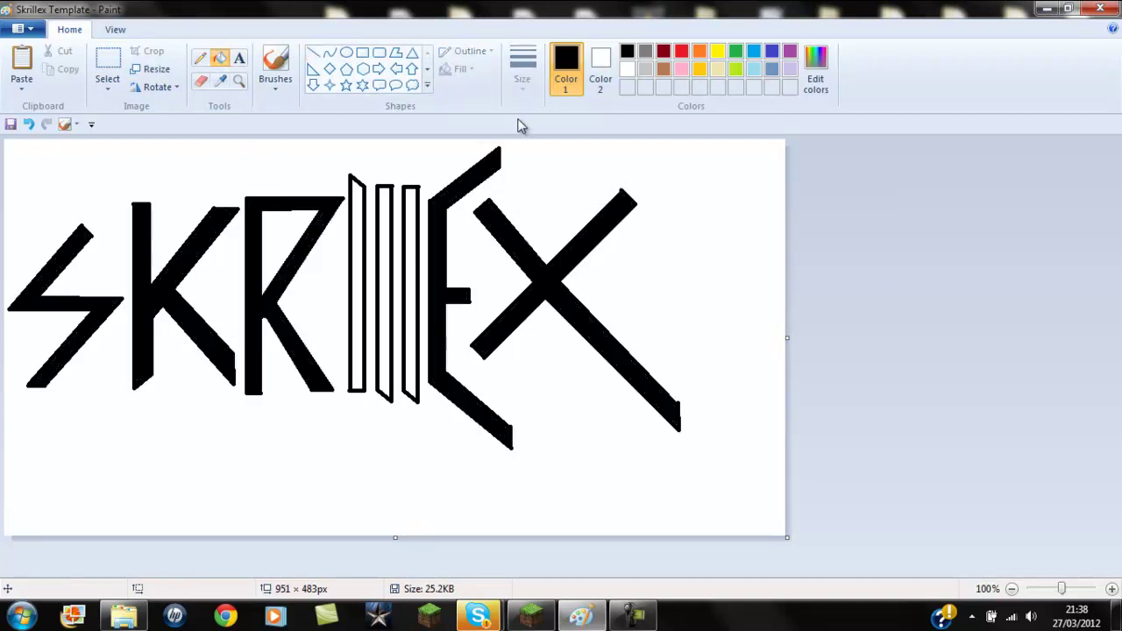
Fill the three tall bars with red, keeping their black outlines
click(681, 51)
click(411, 218)
click(386, 217)
click(359, 219)
Trace the right-hand edges and both stroke ends of the S with light blue straight lines
click(313, 52)
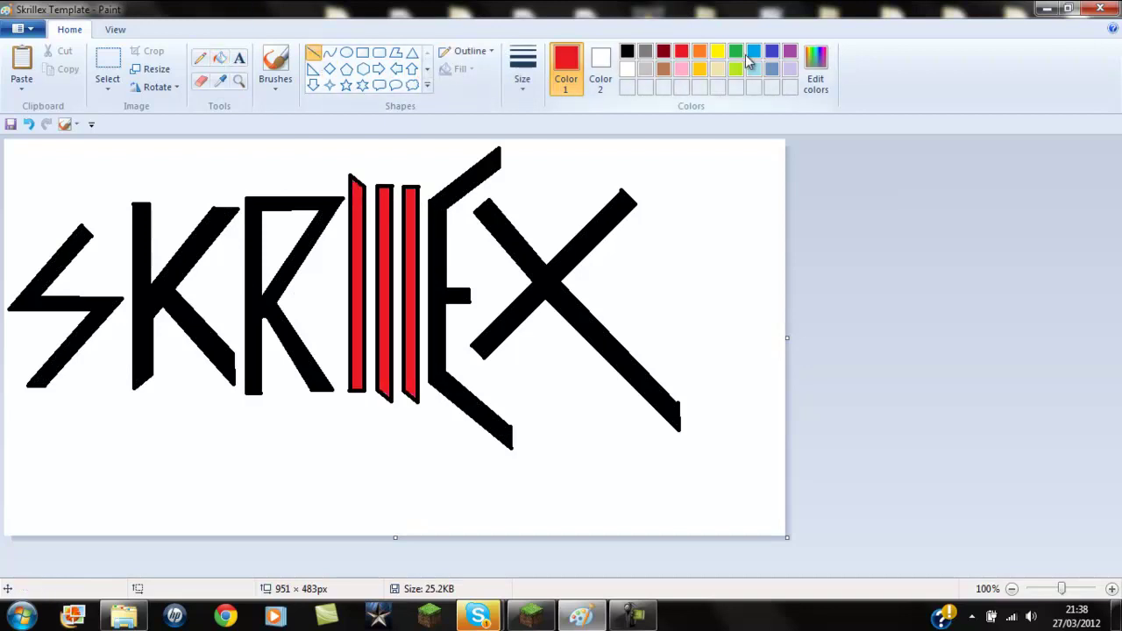
click(753, 50)
mouse_move(91, 235)
mouse_down()
mouse_move(43, 293)
mouse_move(127, 295)
mouse_up()
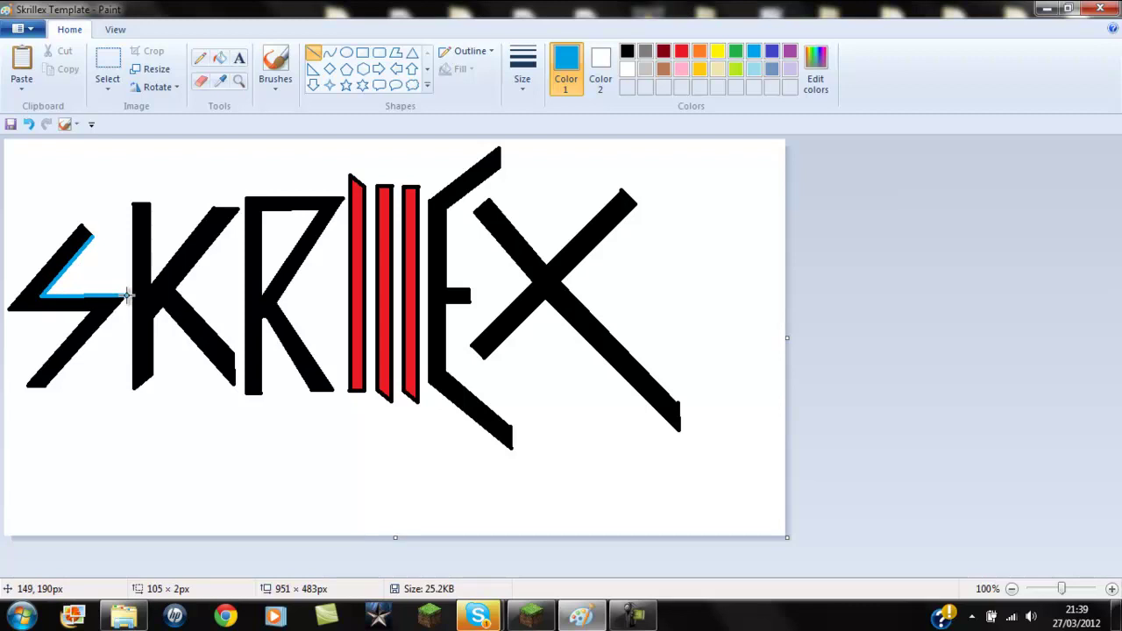
drag(43, 387, 127, 298)
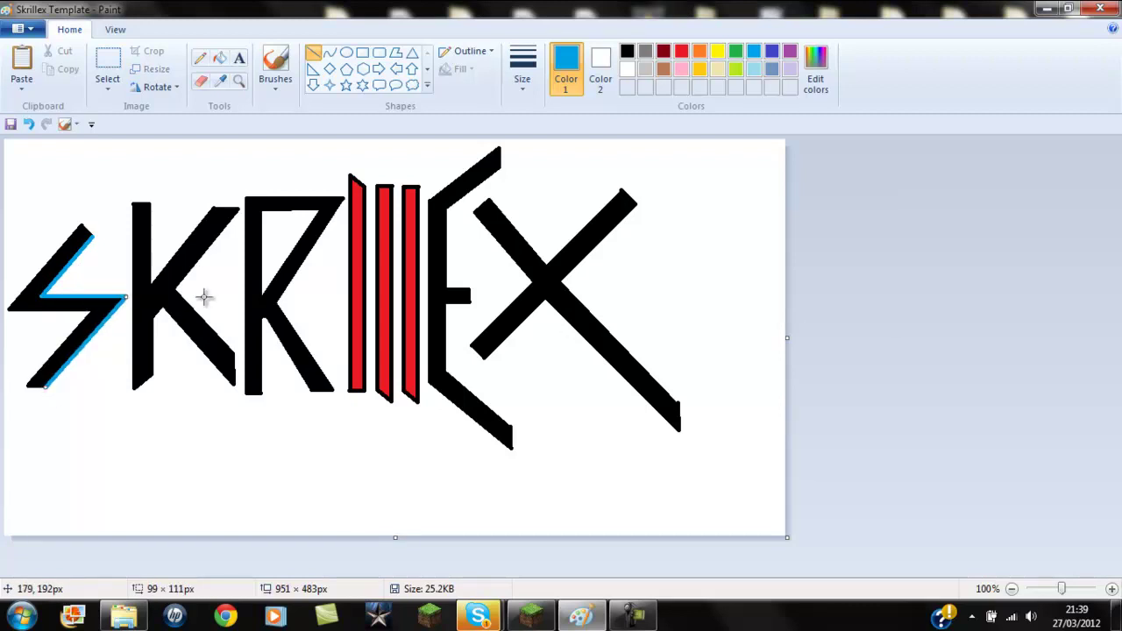
drag(84, 226, 94, 236)
click(689, 295)
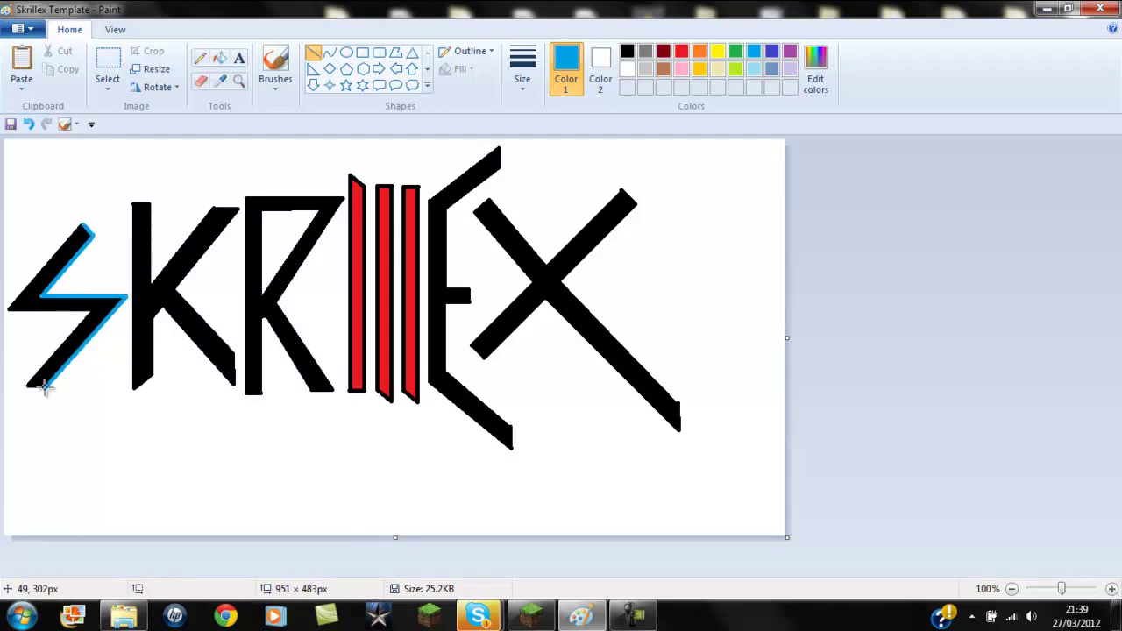
drag(28, 389, 27, 387)
click(596, 408)
Add light blue edge lines along the right-facing sides of the K and around the triangular opening of the R
drag(133, 390, 154, 313)
click(147, 374)
drag(145, 201, 154, 285)
drag(211, 206, 242, 207)
drag(177, 290, 241, 207)
mouse_move(235, 353)
mouse_down()
mouse_move(204, 305)
mouse_move(177, 290)
mouse_up()
drag(235, 384, 235, 352)
drag(262, 293, 262, 210)
drag(261, 285, 320, 211)
Trace the inner edges, arm ends and short middle arm of the E with light blue lines
drag(500, 146, 500, 171)
drag(445, 212, 497, 169)
drag(447, 289, 446, 212)
drag(446, 304, 446, 371)
mouse_move(513, 429)
mouse_down()
mouse_move(438, 398)
mouse_move(446, 370)
mouse_up()
click(514, 452)
click(29, 125)
drag(512, 450, 512, 426)
mouse_move(449, 286)
mouse_down()
mouse_move(470, 286)
mouse_move(454, 304)
mouse_move(472, 304)
mouse_up()
Trace the upper and right-facing edges of the X and the ends of its right arms in light blue
drag(638, 206, 559, 282)
drag(680, 403, 558, 275)
click(28, 123)
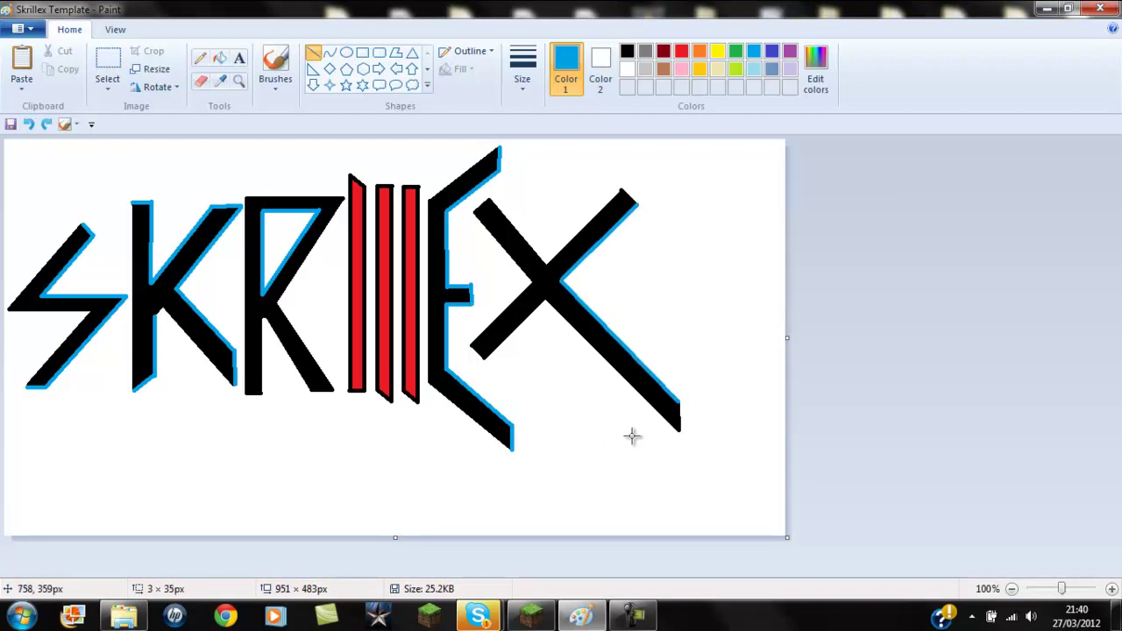
drag(681, 430, 681, 401)
drag(621, 185, 637, 203)
drag(488, 199, 543, 252)
drag(621, 188, 547, 262)
click(633, 616)
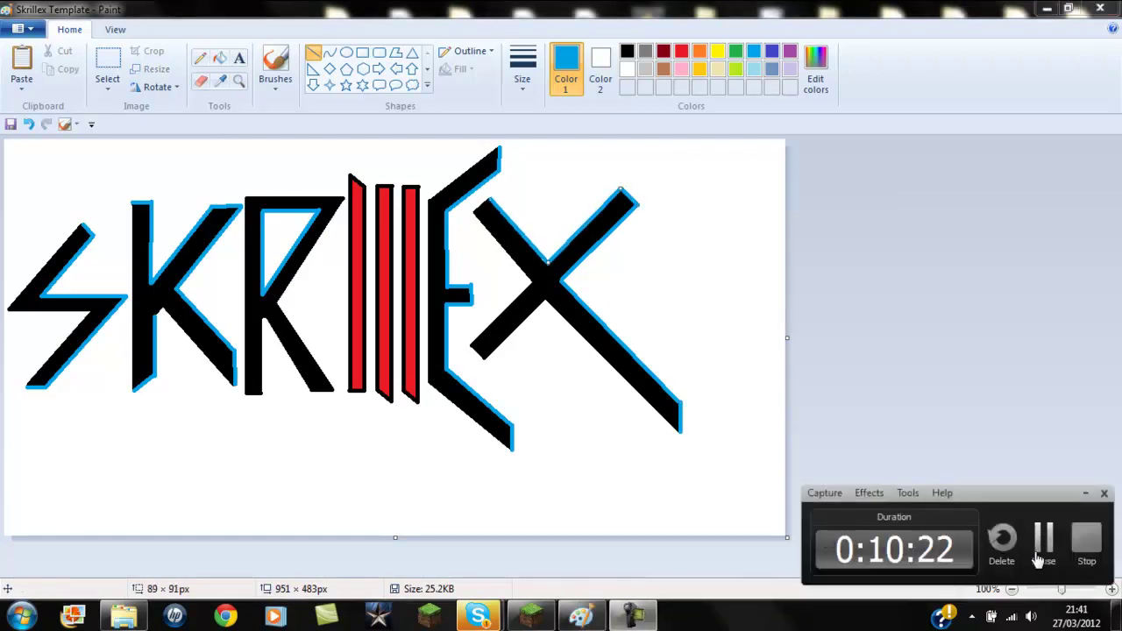